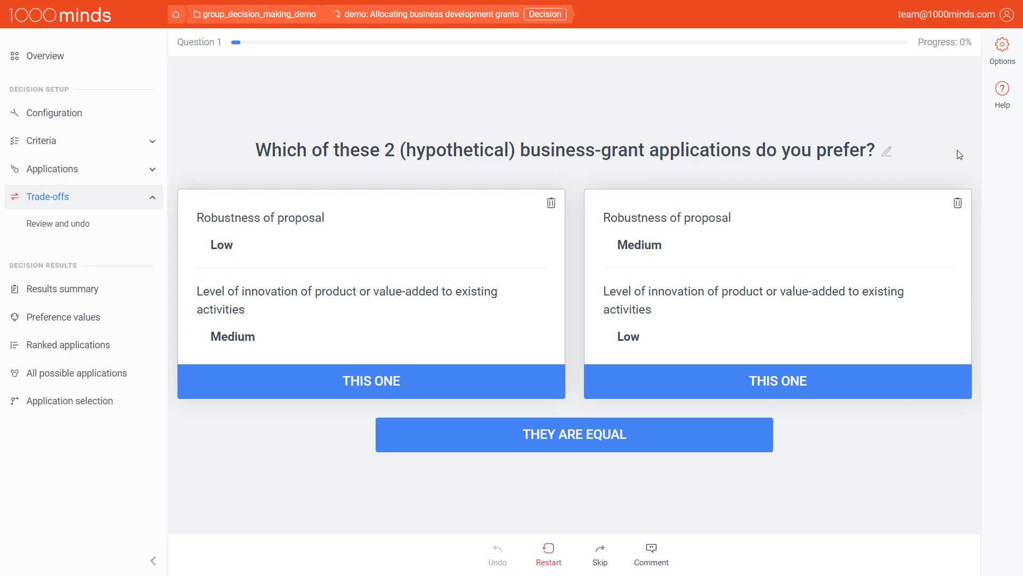
Step: Enable group voting from the trade-off Options and dismiss the 'Voting enabled' banner
click(1003, 57)
click(856, 263)
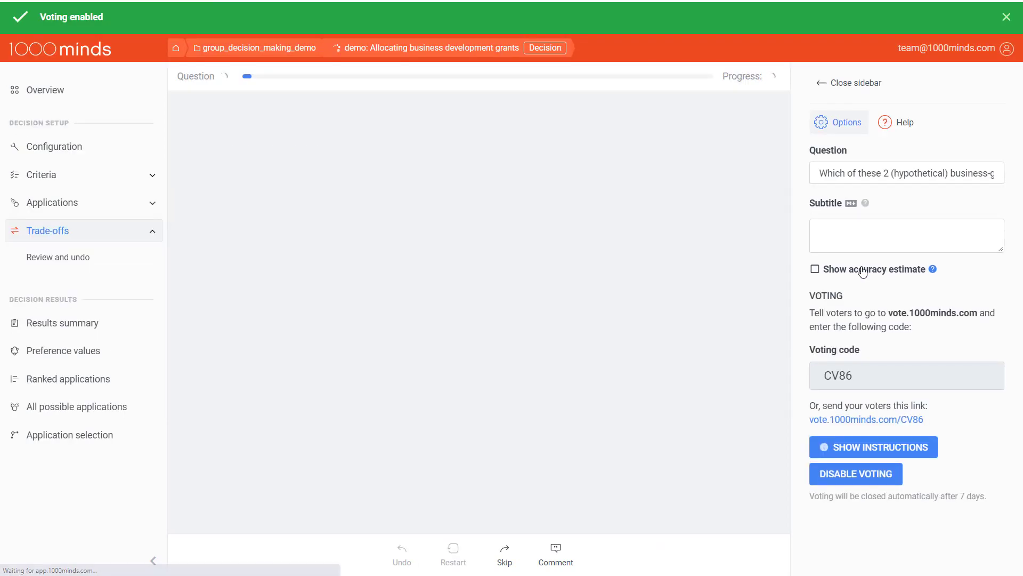
click(1008, 19)
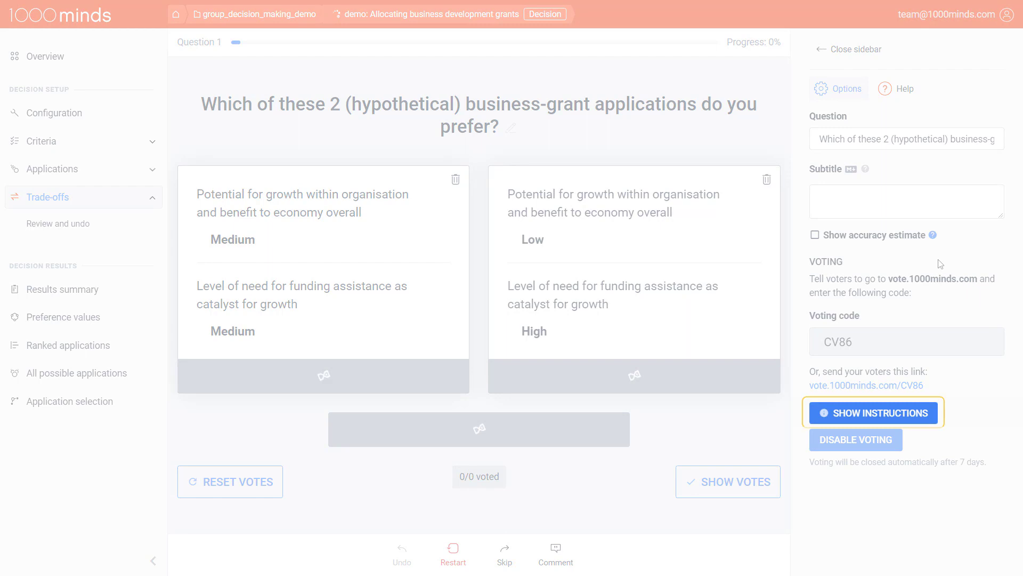
click(909, 418)
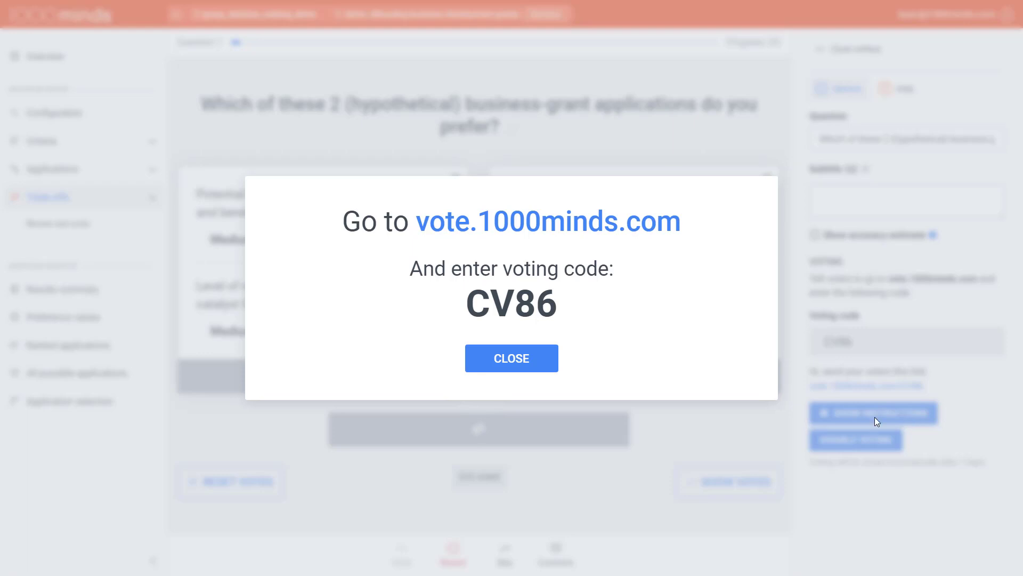
click(537, 359)
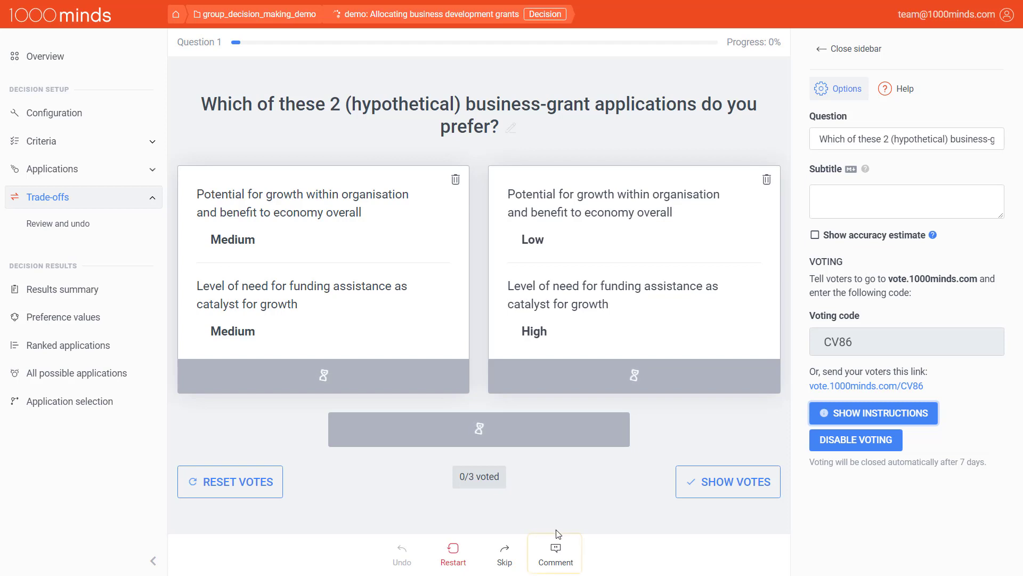
click(555, 565)
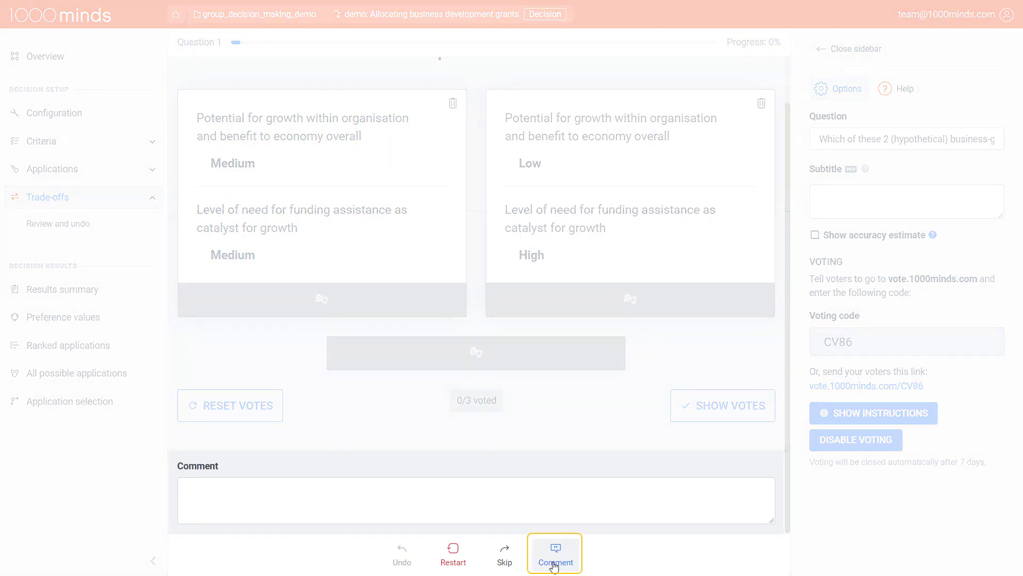
text(Enter comments here)
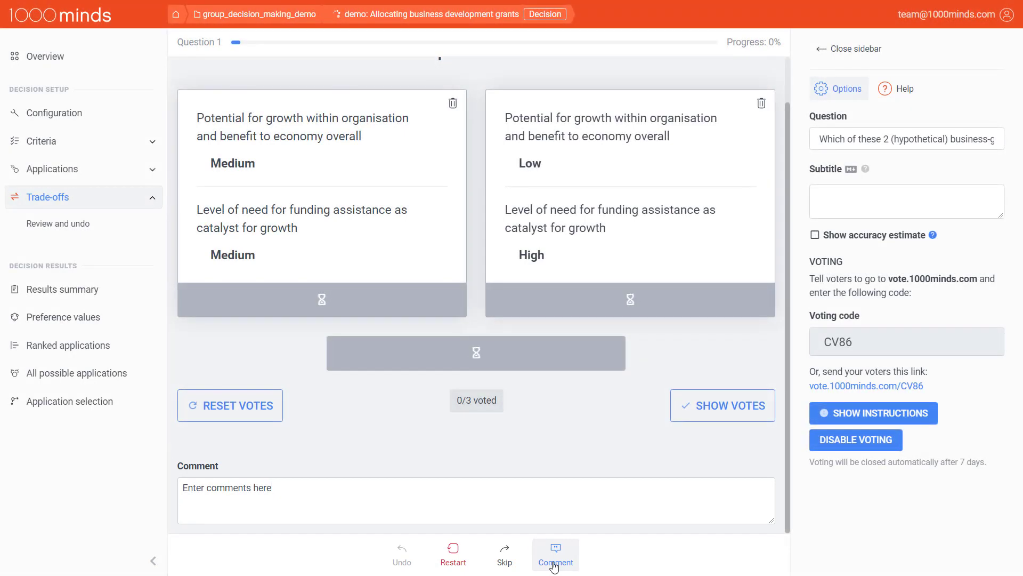
click(554, 564)
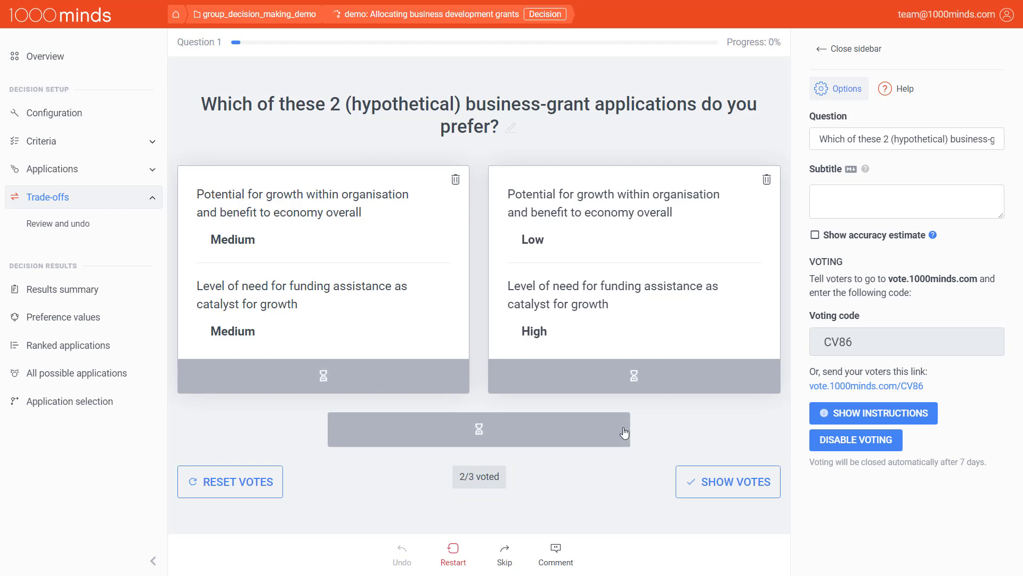
click(655, 356)
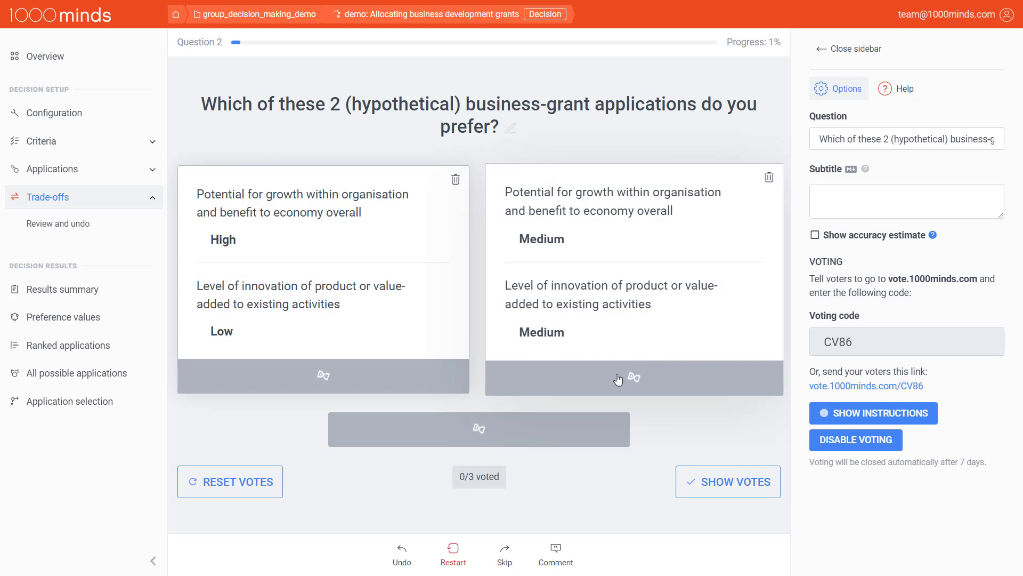
click(399, 553)
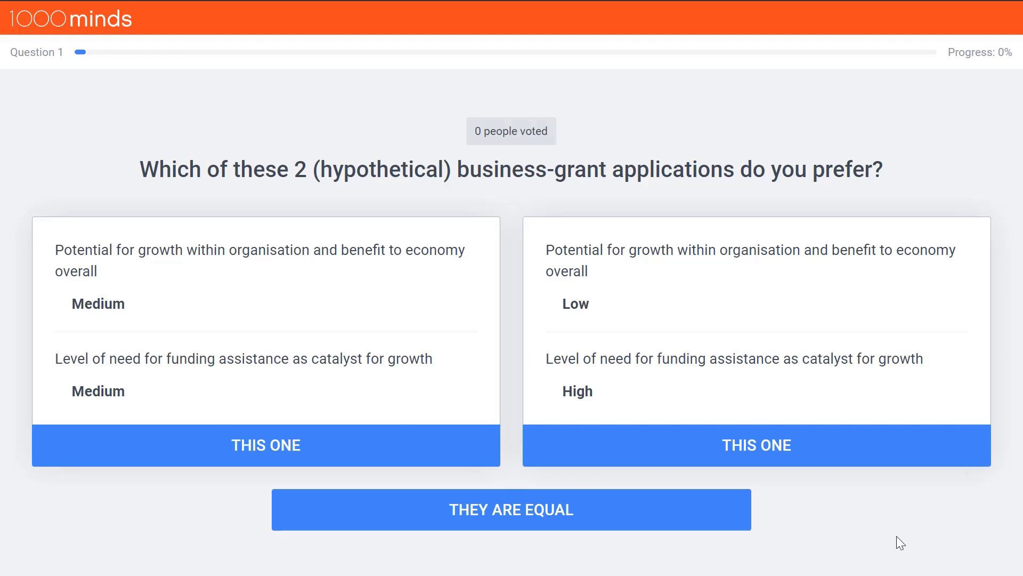
Step: Vote for the Low growth/High need application, briefly switching to Medium/Medium and back
click(807, 442)
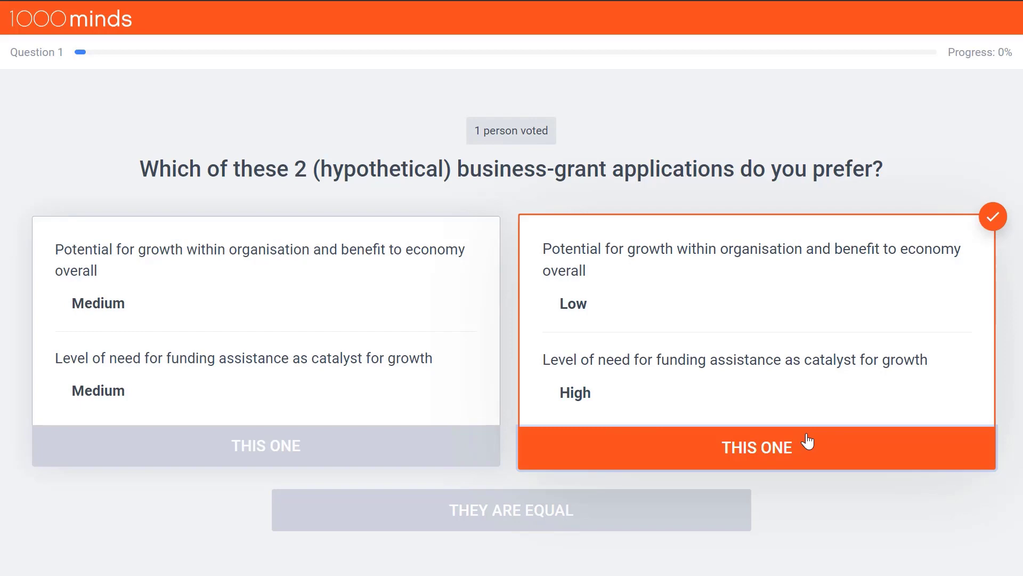
click(424, 385)
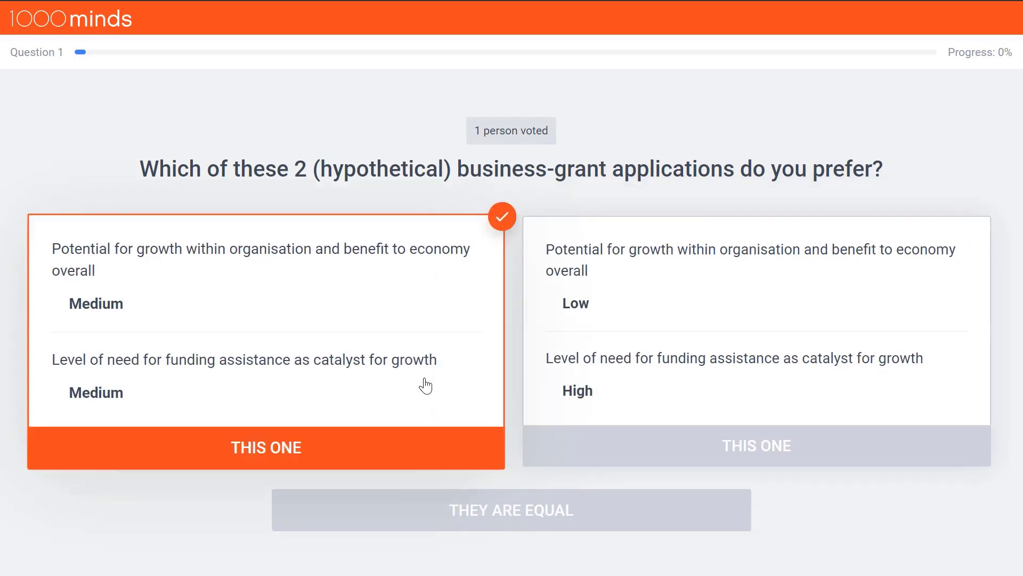
click(621, 402)
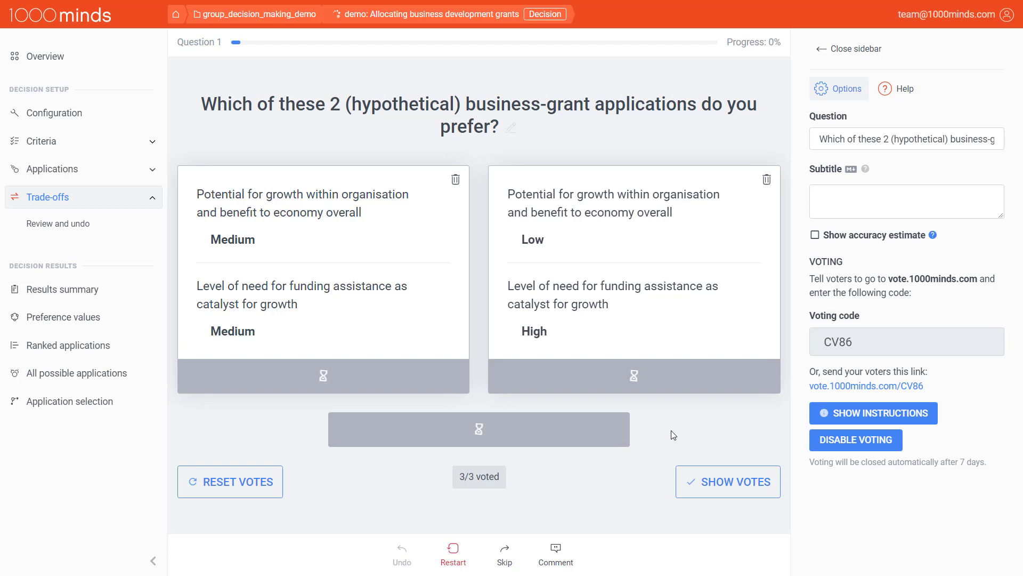
Step: Show Question 1 votes: 2 (67%) Medium/Medium, 1 (33%) Low/High, 0 equal
click(720, 486)
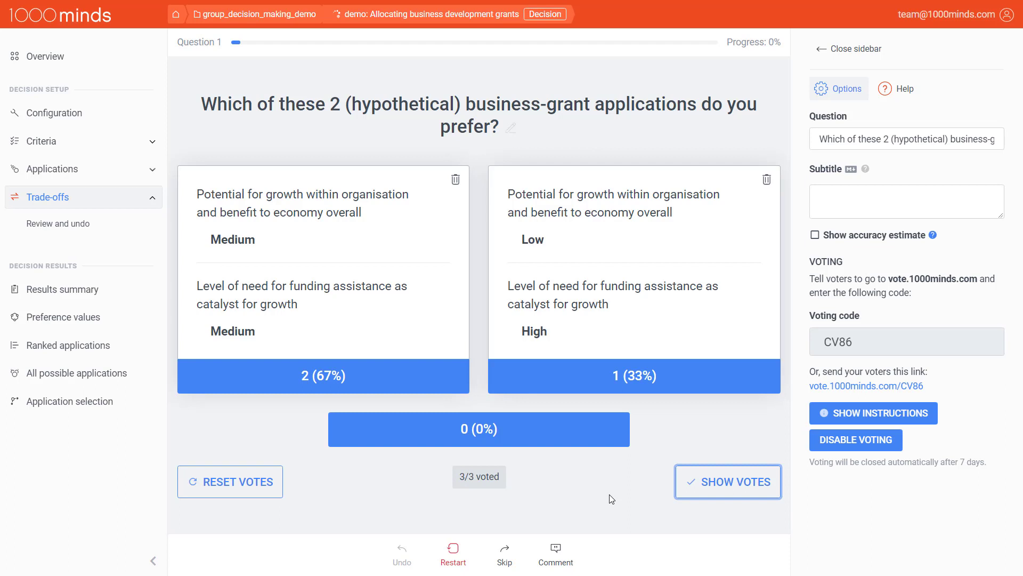
Step: Reset Question 1 votes, show the unanimous re-vote, and accept the Medium/Medium application
click(268, 490)
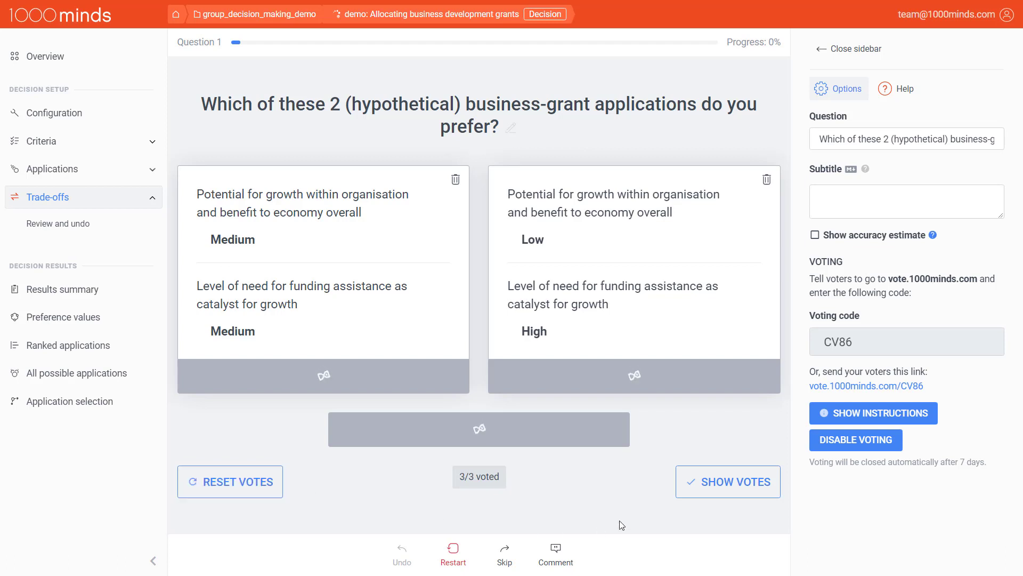
click(702, 497)
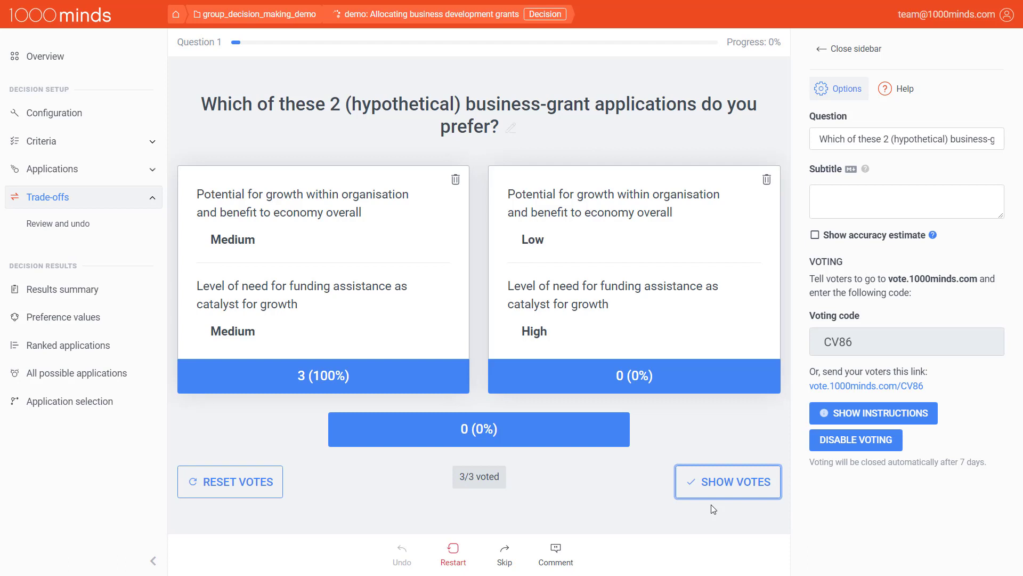
click(399, 326)
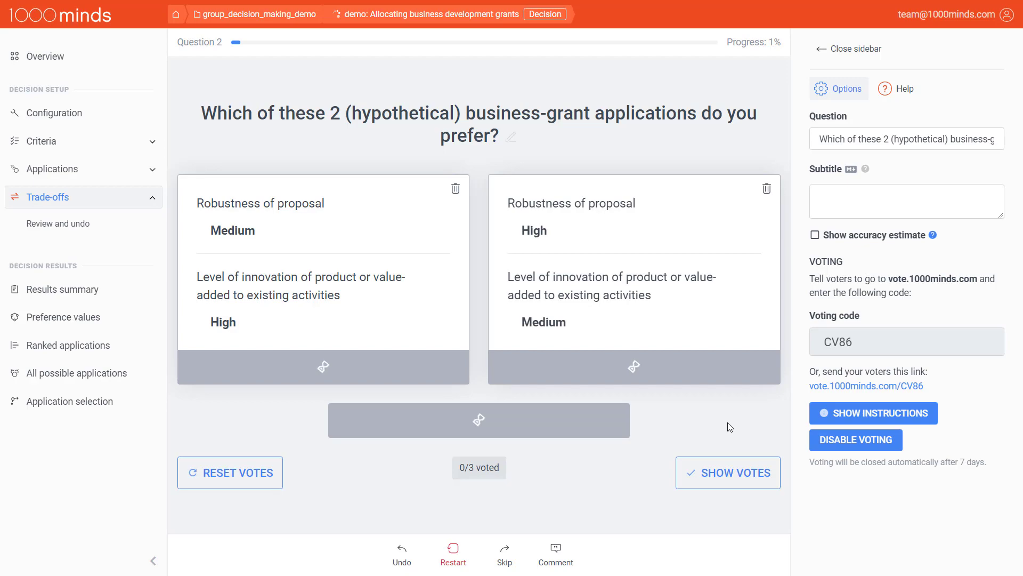
Step: Skip Question 2, finishing the trade-offs with Very good accuracy
click(505, 560)
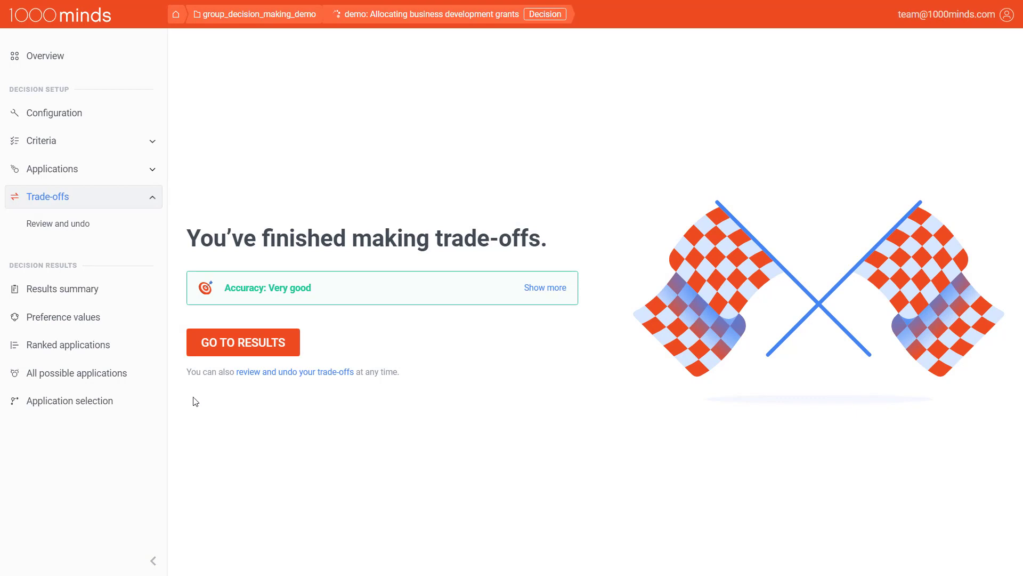
Step: Browse the Preference values, Ranked applications and Application selection pages
click(149, 325)
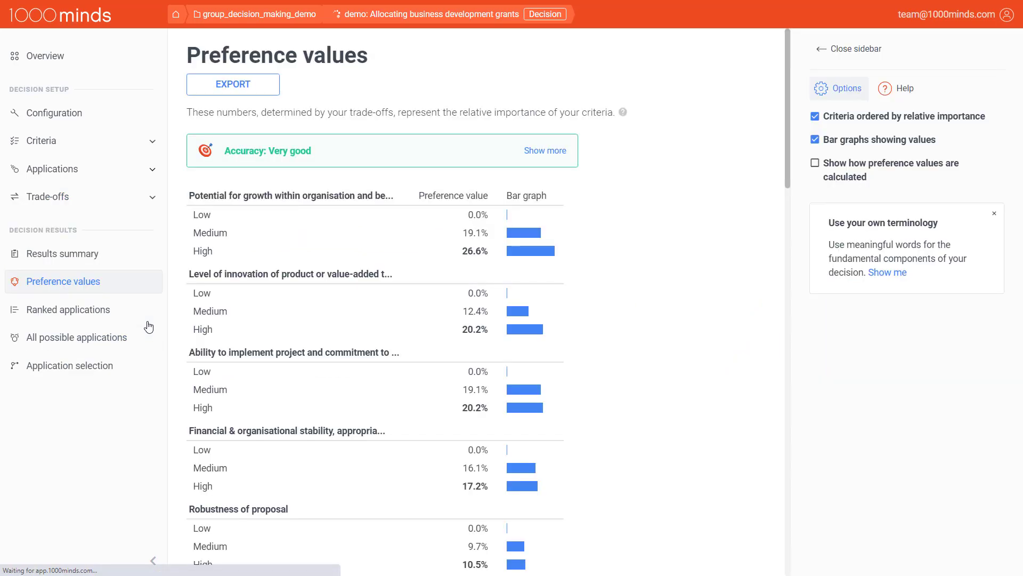
scroll(195, 343, down, 5)
scroll(195, 343, down, 5)
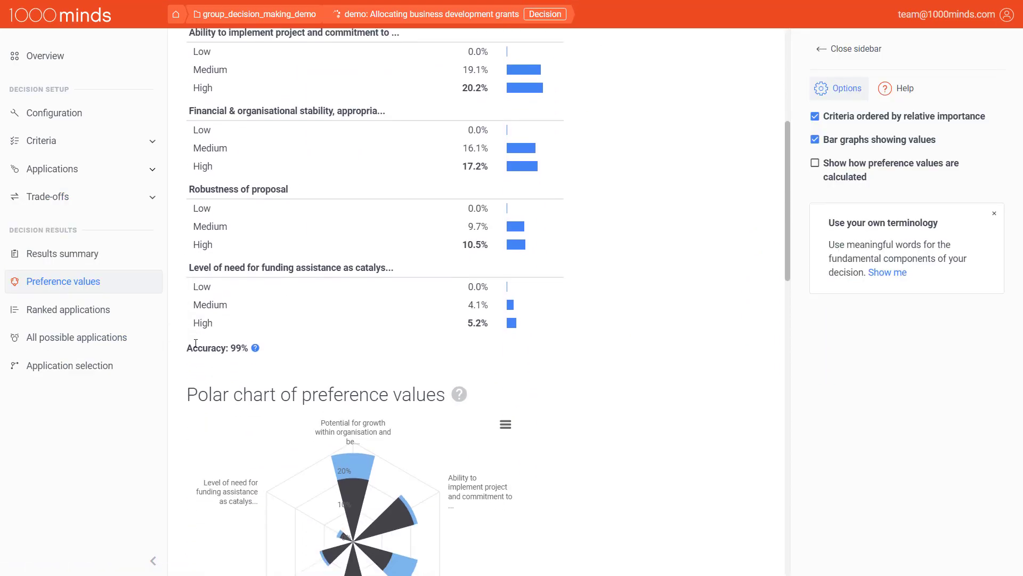
click(155, 319)
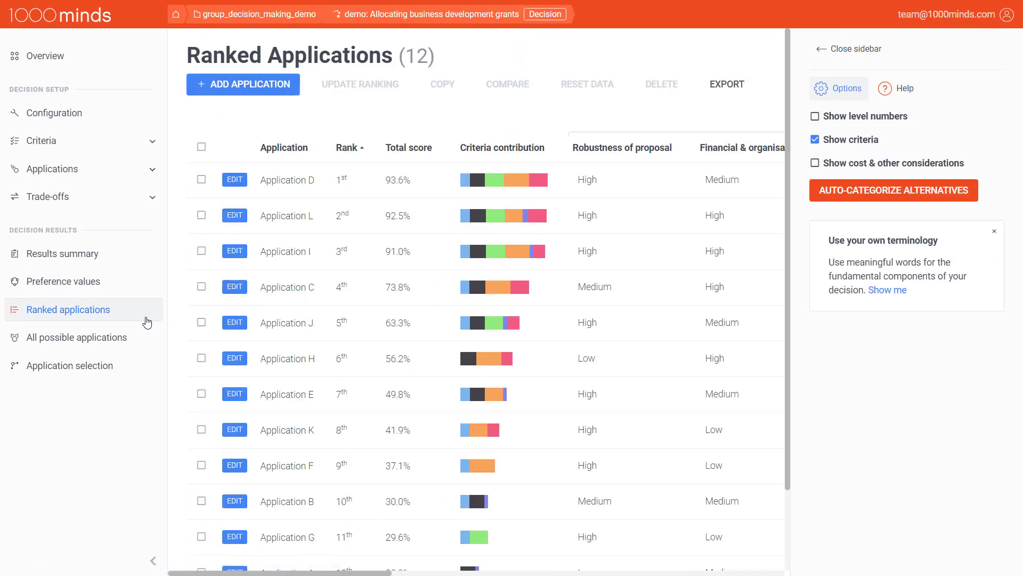
click(91, 369)
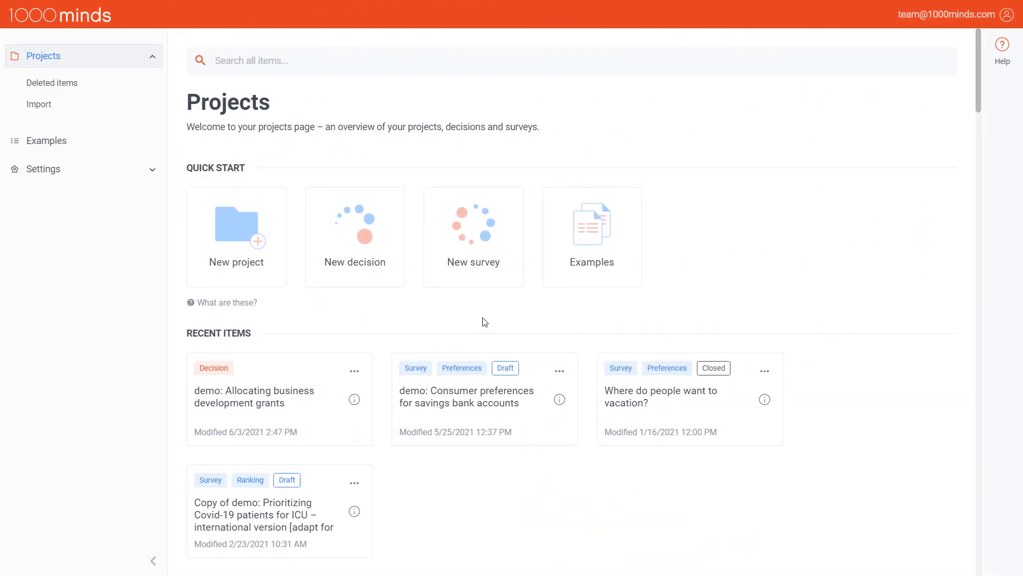
Step: Create a Preferences survey 'Business development grant test' in group_decision_making_demo
click(474, 268)
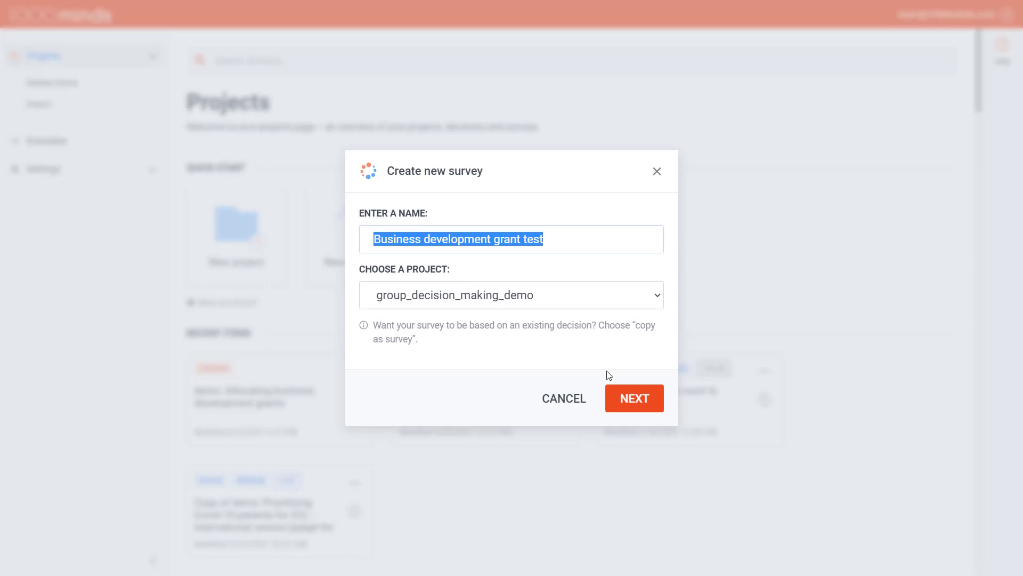
click(624, 397)
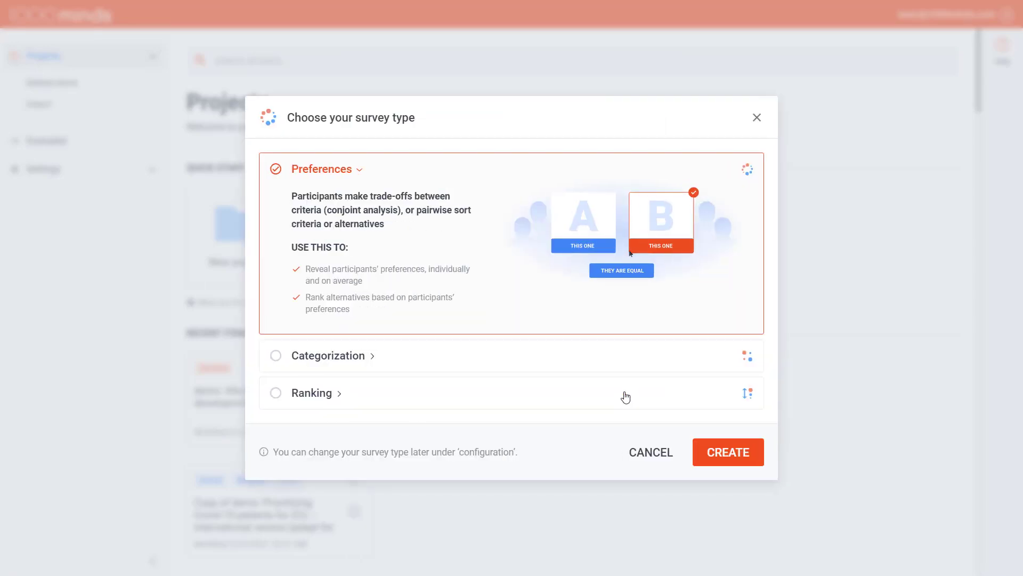
click(717, 459)
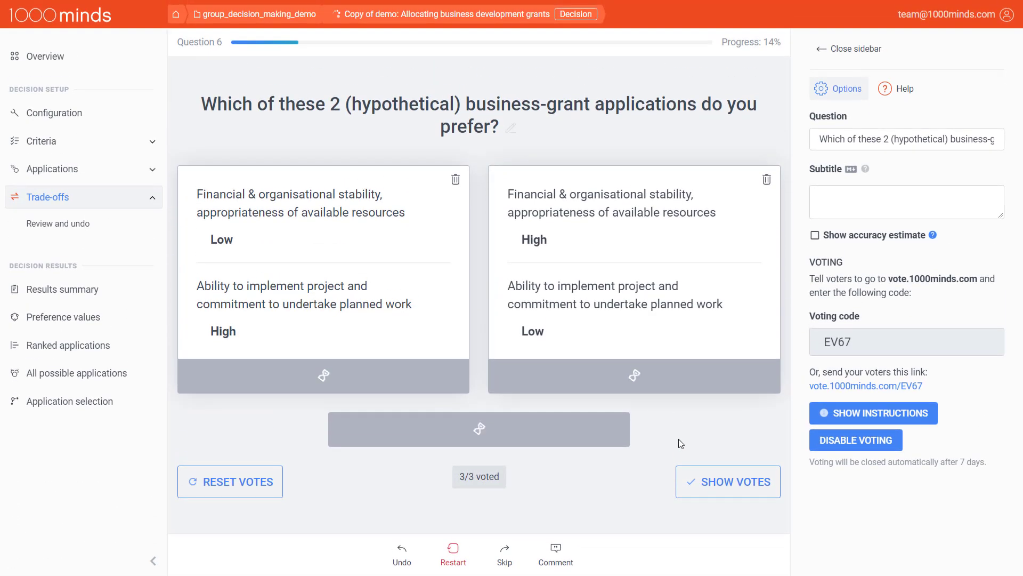
Step: Accept Question 6's 2 (67%) 'equal' vote, then restart all trade-offs and confirm with OK
click(704, 484)
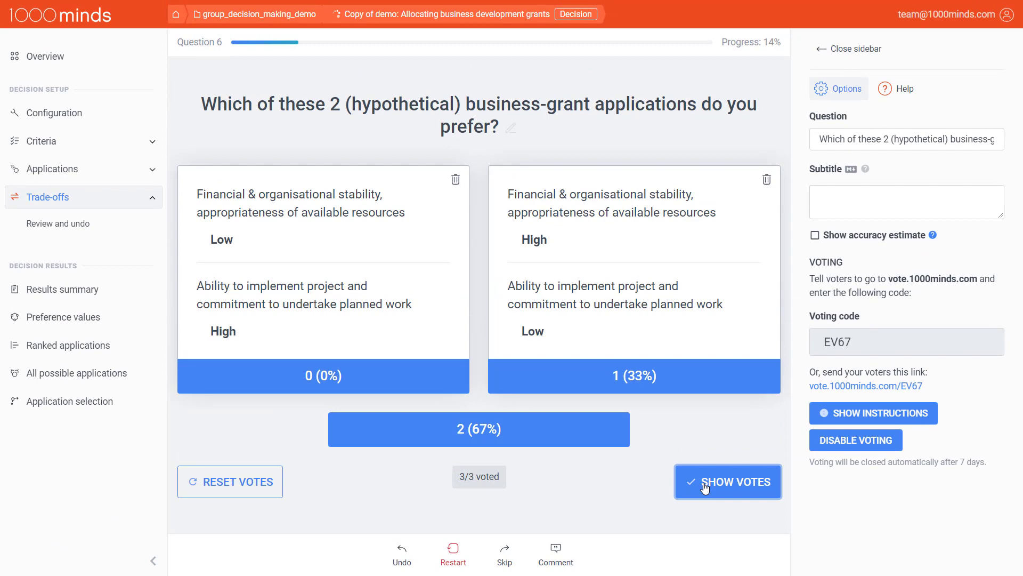
click(611, 446)
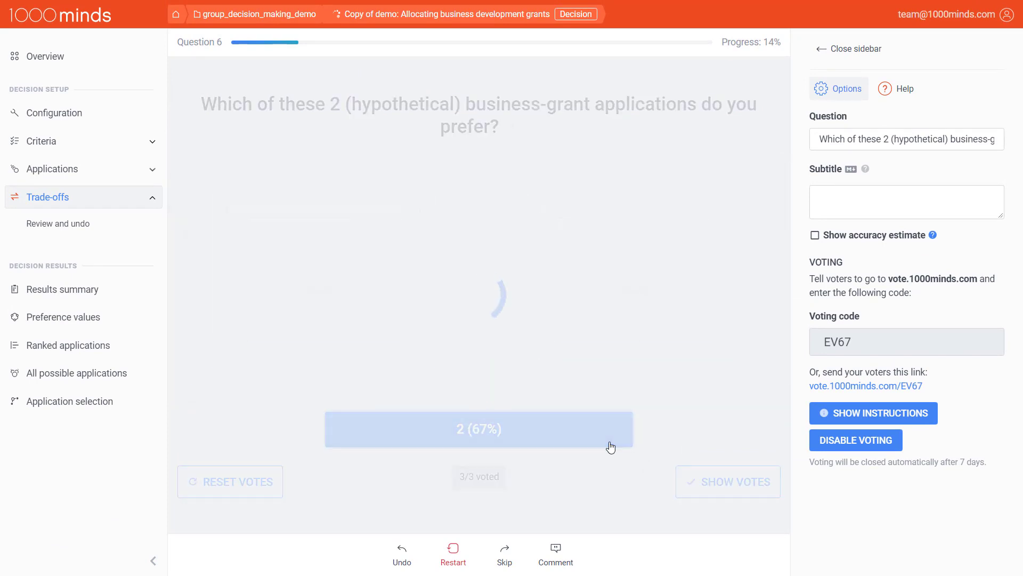
click(459, 552)
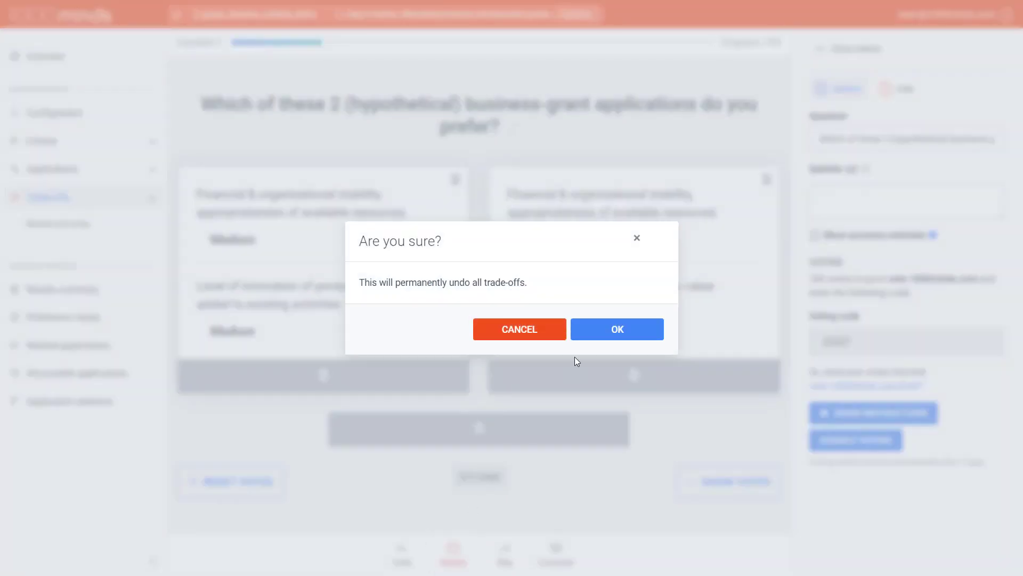
click(608, 331)
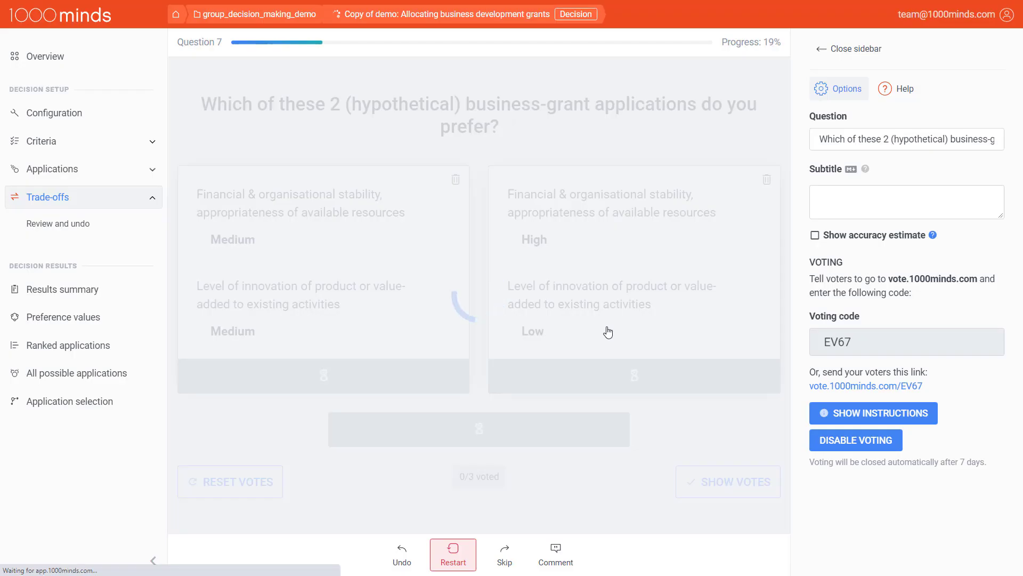